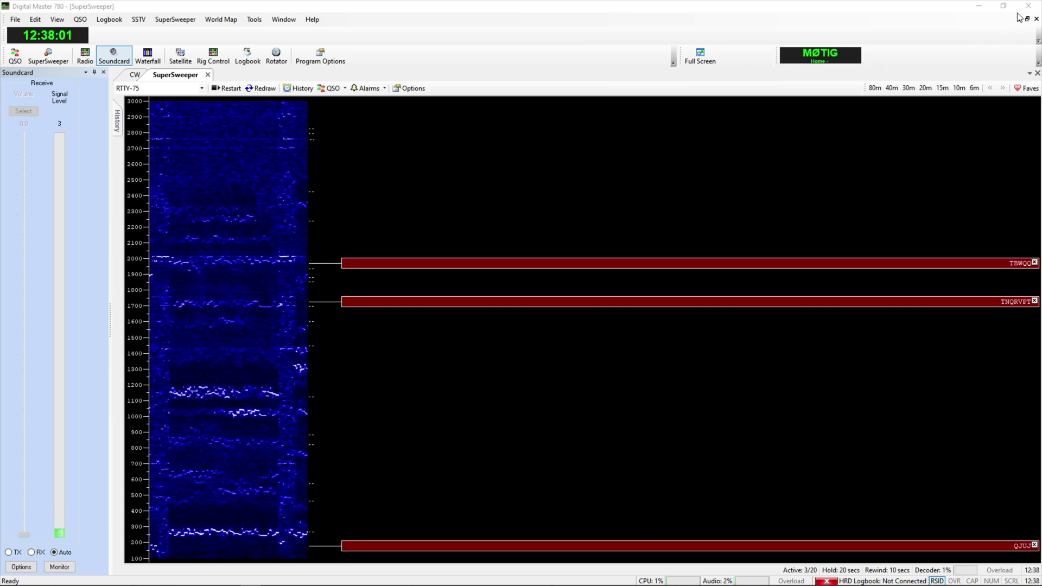
- Minimise Digital Master 780, close the open Rig Control window, and relaunch Ham Radio Deluxe from the desktop
click(980, 9)
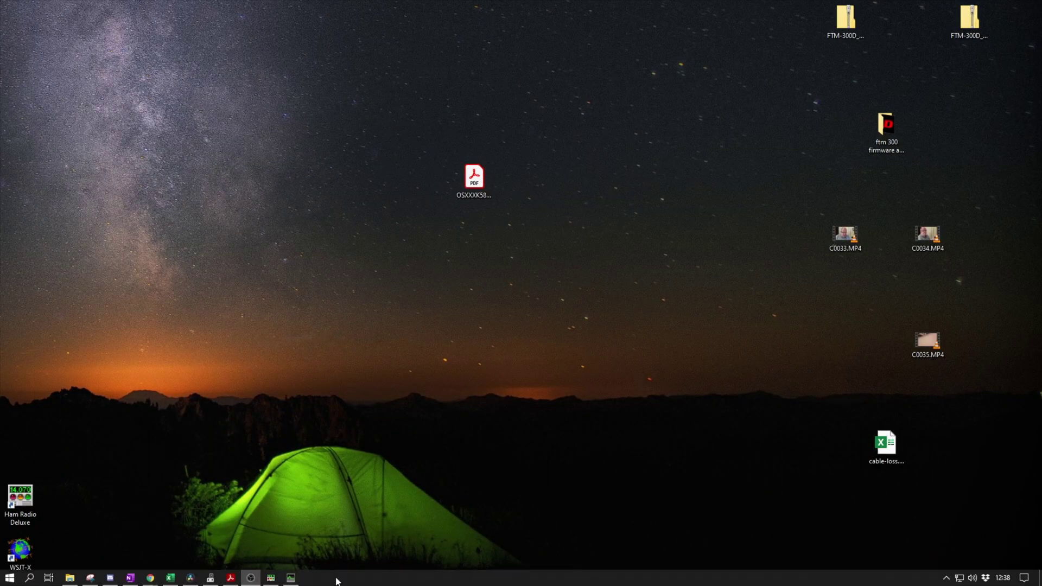
click(271, 578)
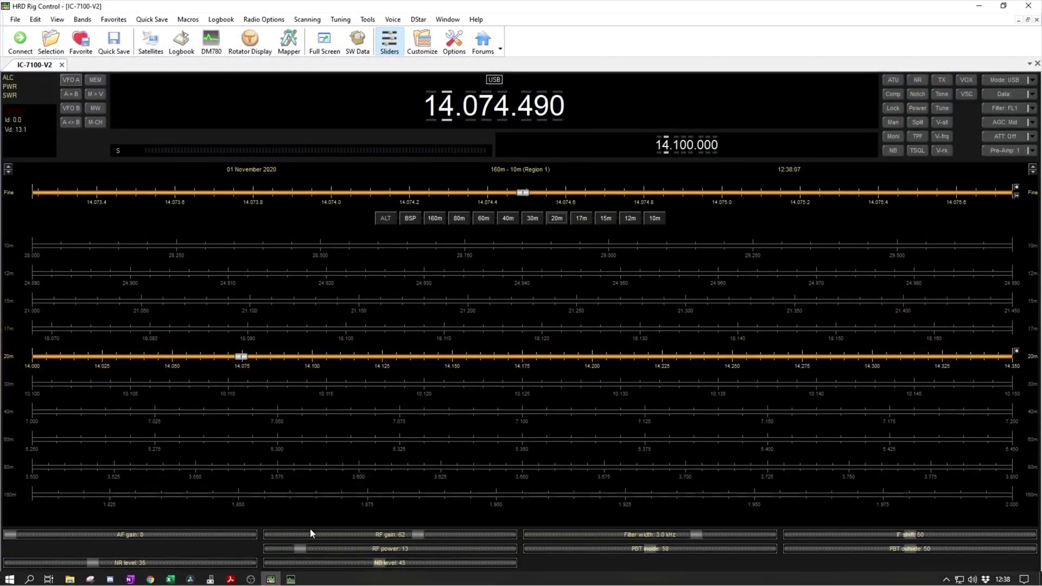
click(1034, 6)
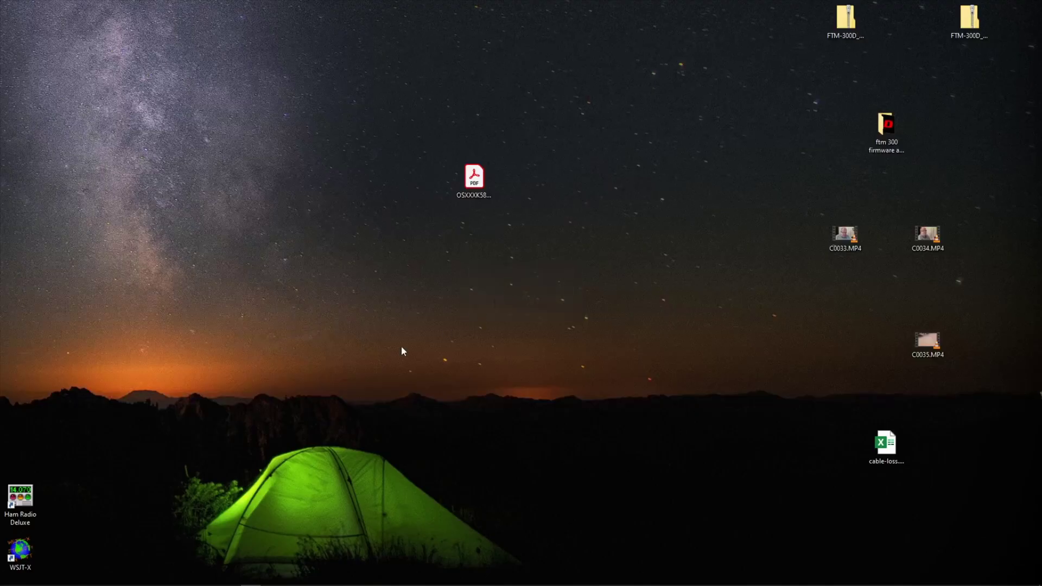
double_click(20, 502)
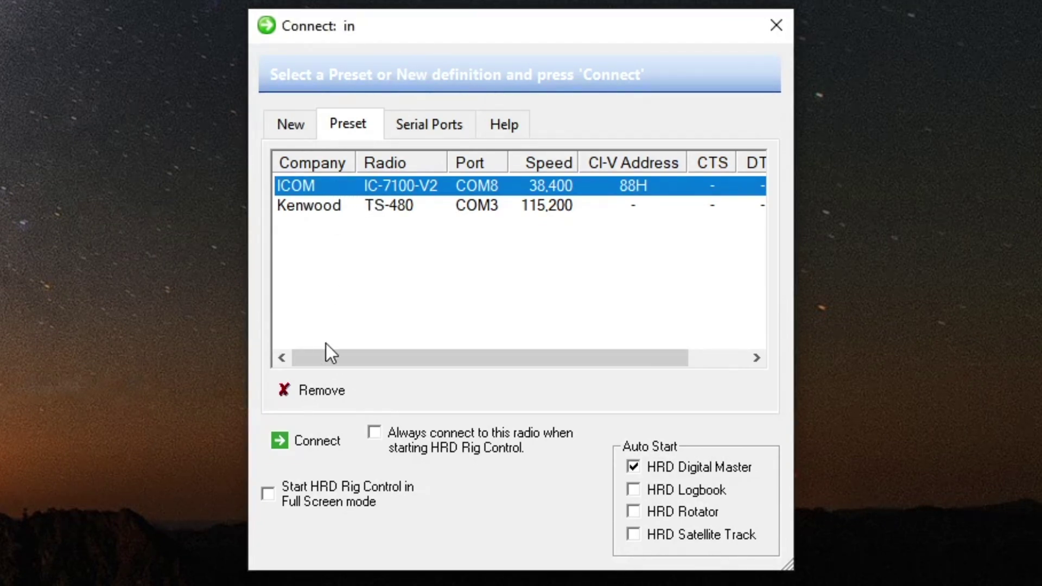
- Delete the saved ICOM IC-7100-V2 preset and start a new radio definition
click(301, 395)
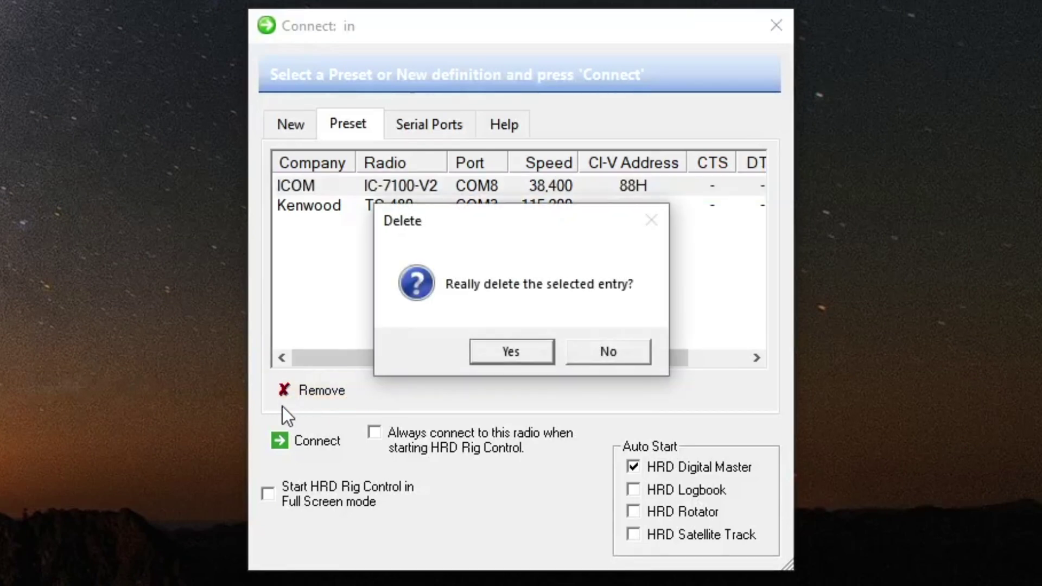
click(503, 354)
click(297, 126)
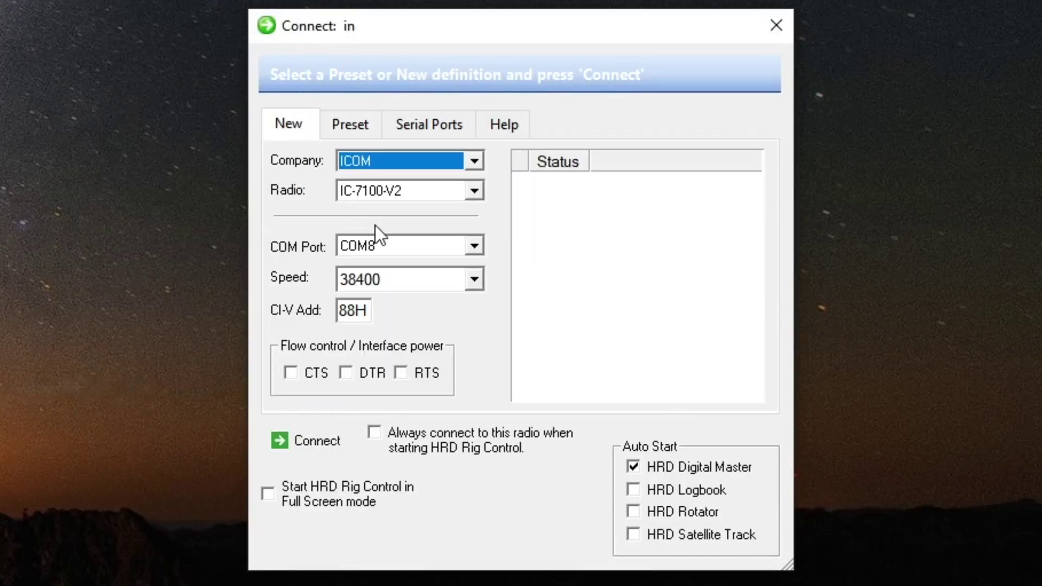
- Choose ICOM as the company and IC-7100-V2 as the radio for the new connection
click(404, 164)
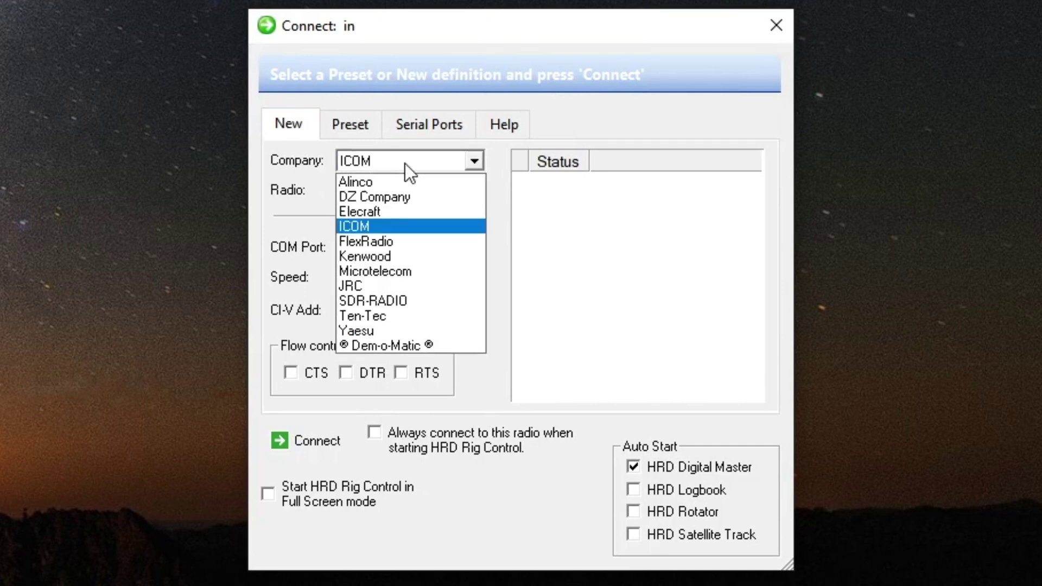
click(364, 226)
click(390, 190)
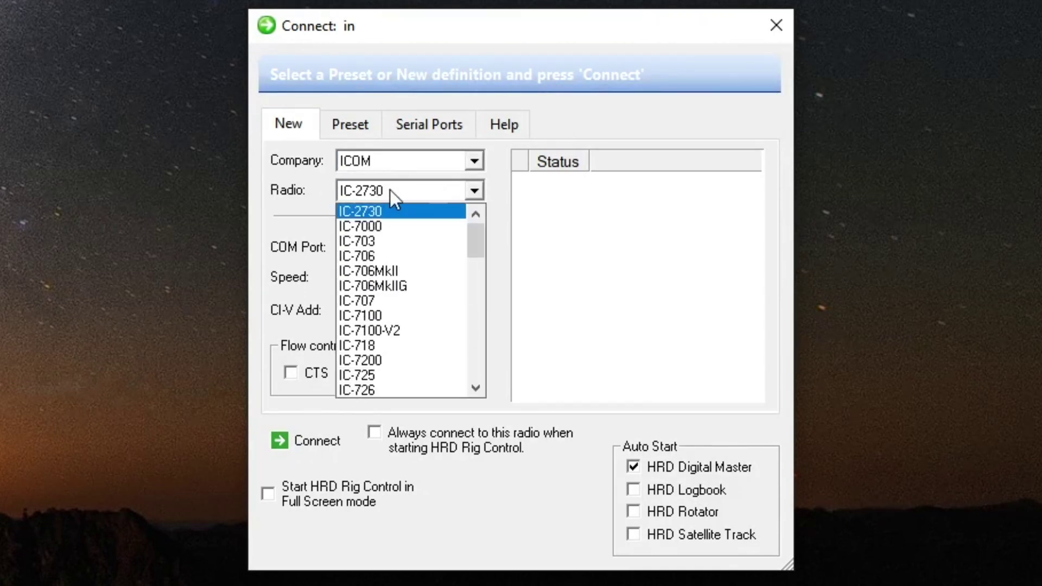
click(399, 329)
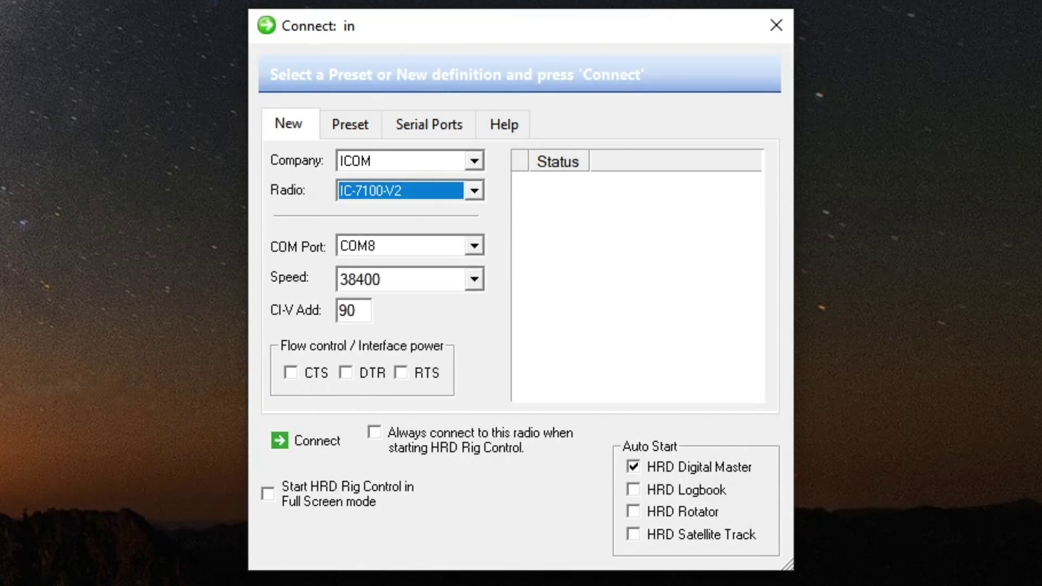
- Check the radio's COM port under Ports (COM & LPT) in Device Manager, and return to the connection dialog
click(29, 578)
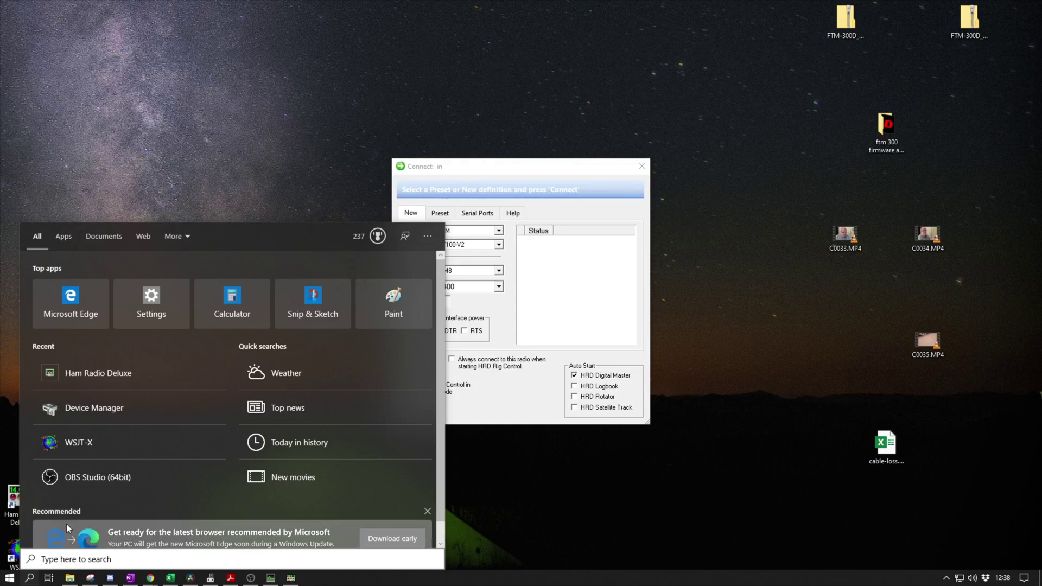
click(102, 412)
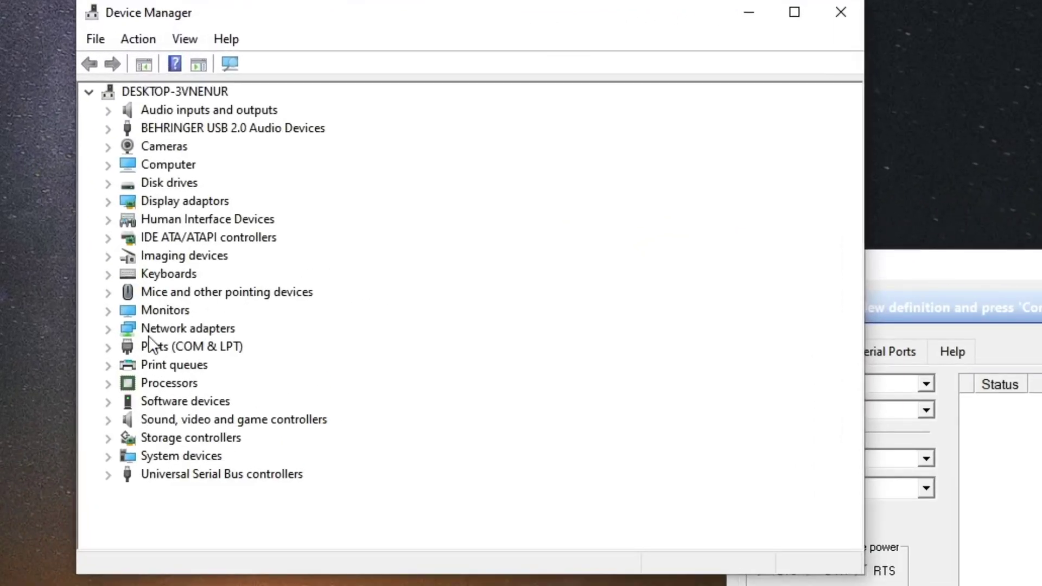
click(108, 347)
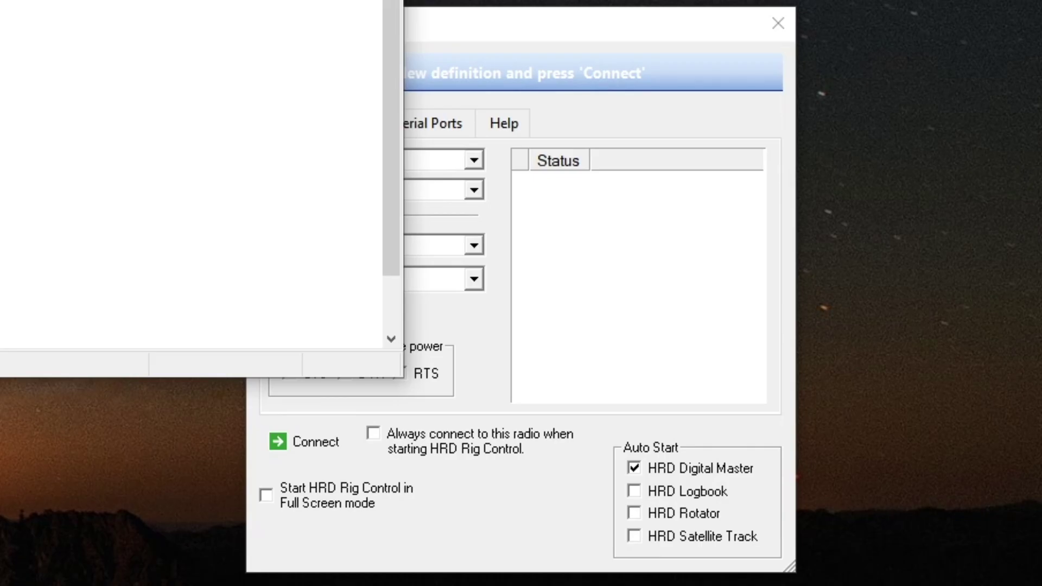
click(391, 1)
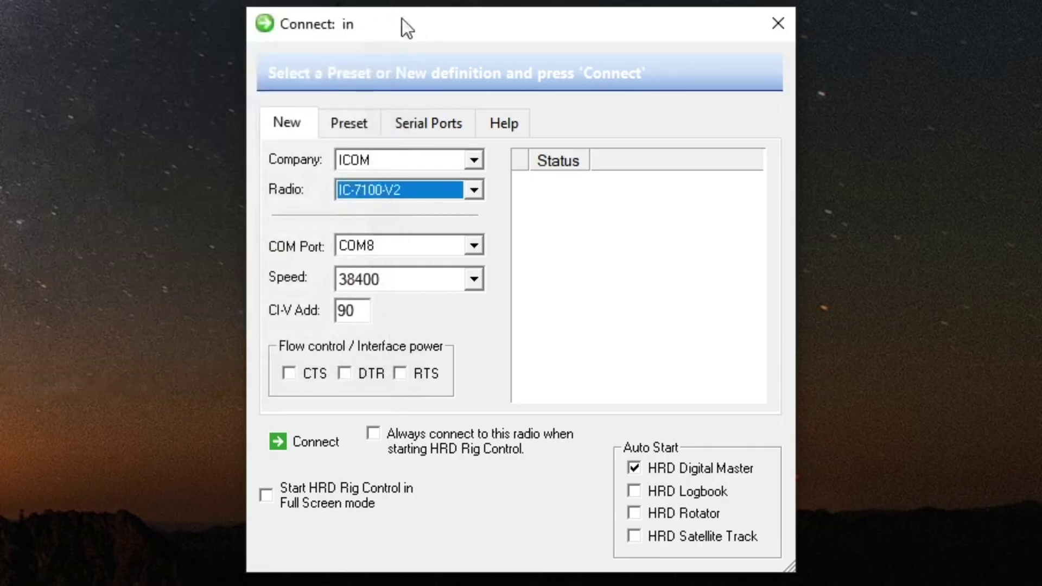
- Set the connection speed to Auto-detect and the CI-V address to 88H, and connect to the radio
click(412, 278)
click(370, 395)
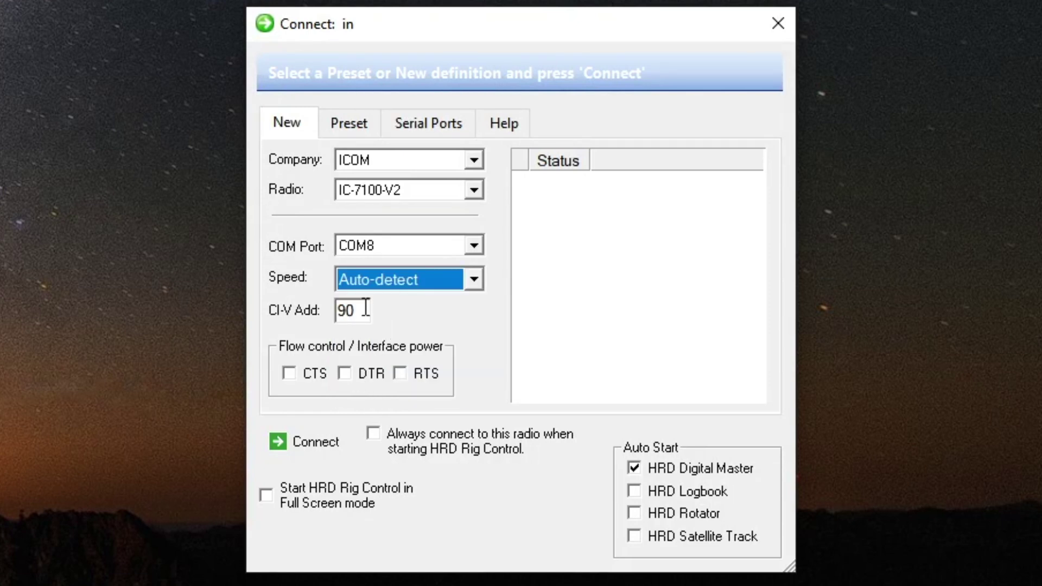
double_click(354, 314)
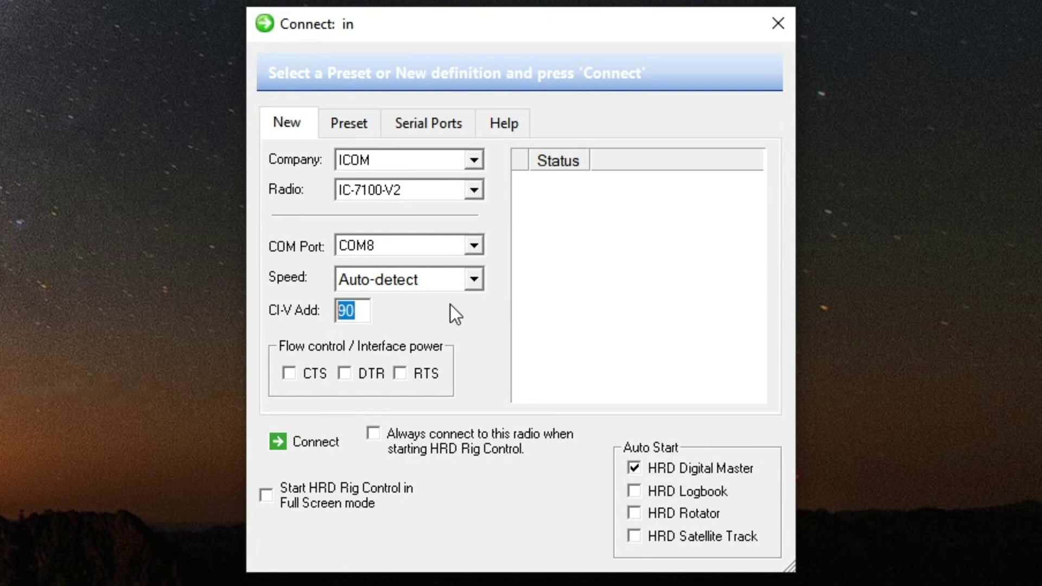
text(88H)
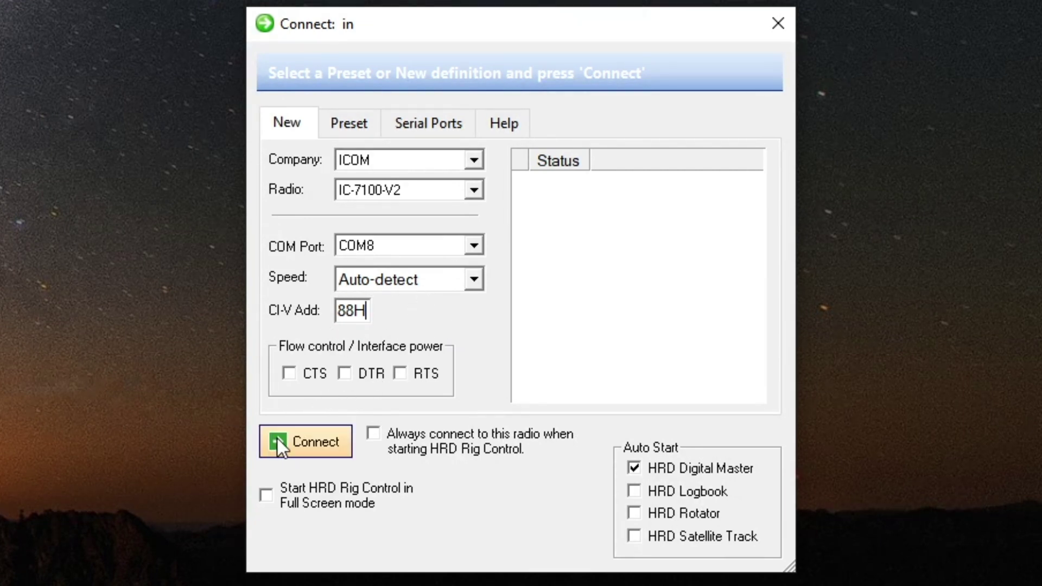
click(309, 441)
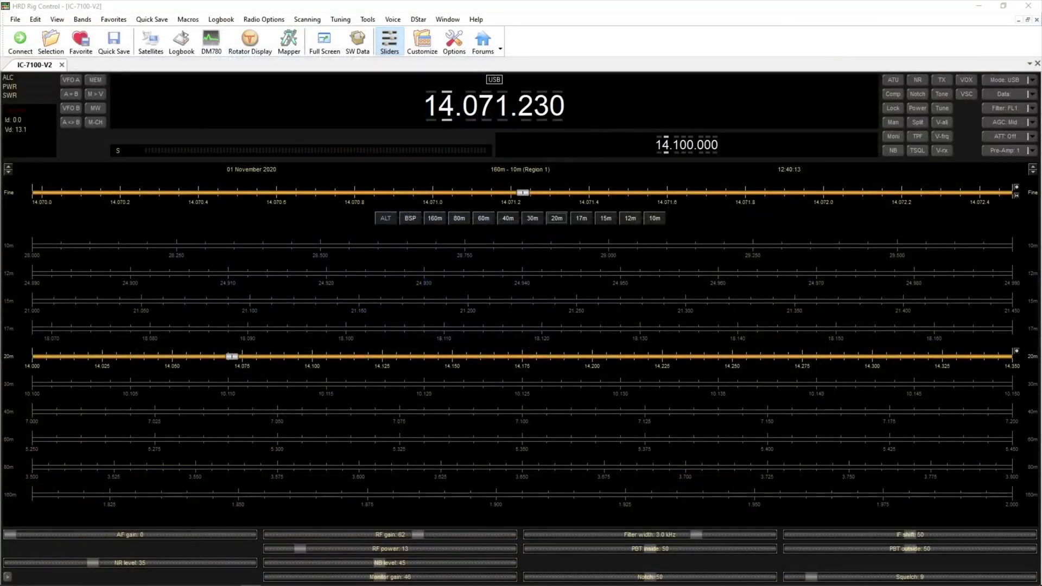
- Switch to Digital Master 780 and set the soundcard's receive input device to Microphone (USB Audio CODEC)
click(210, 43)
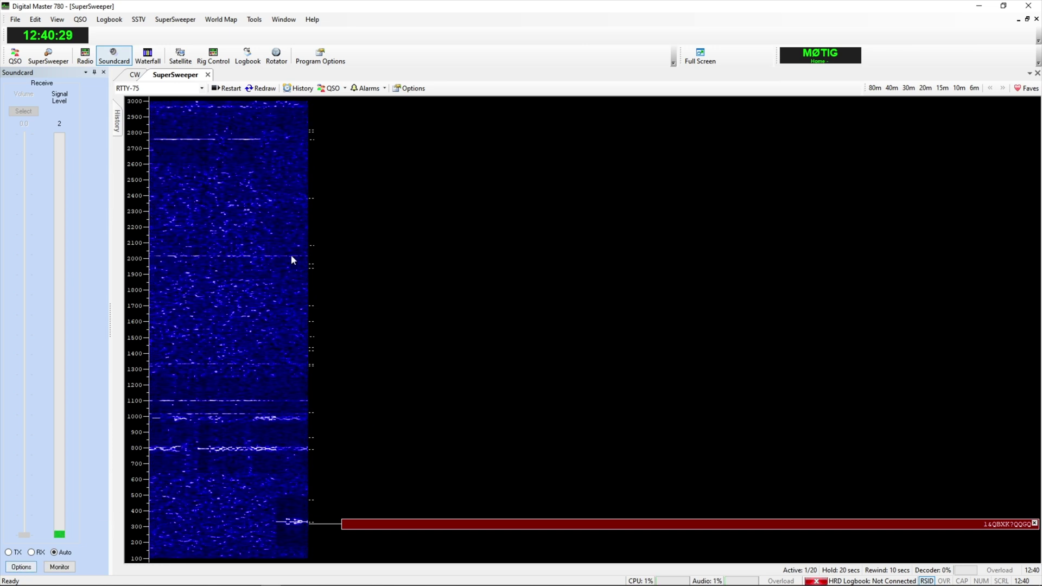
click(21, 567)
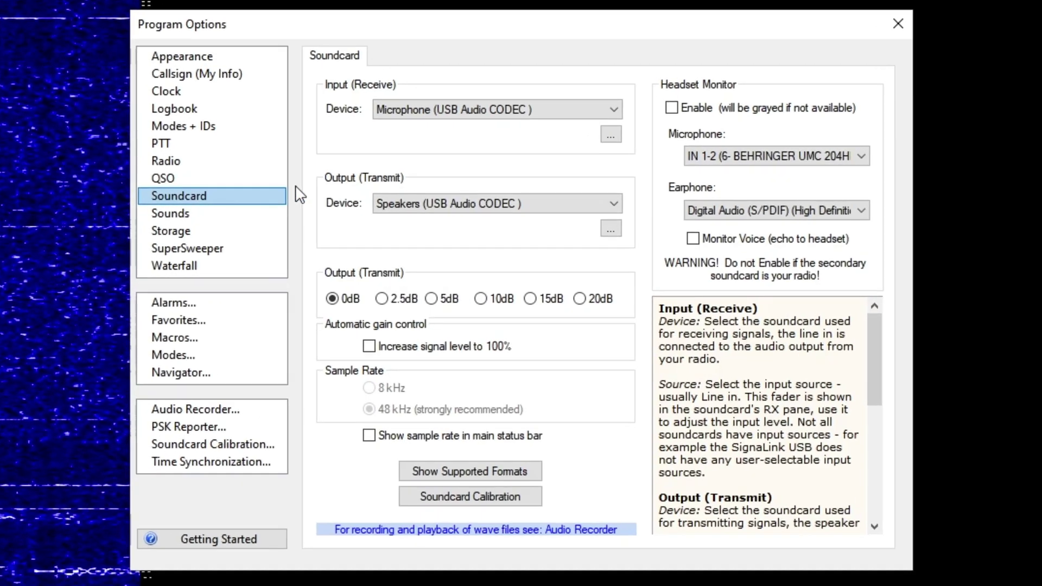
click(483, 105)
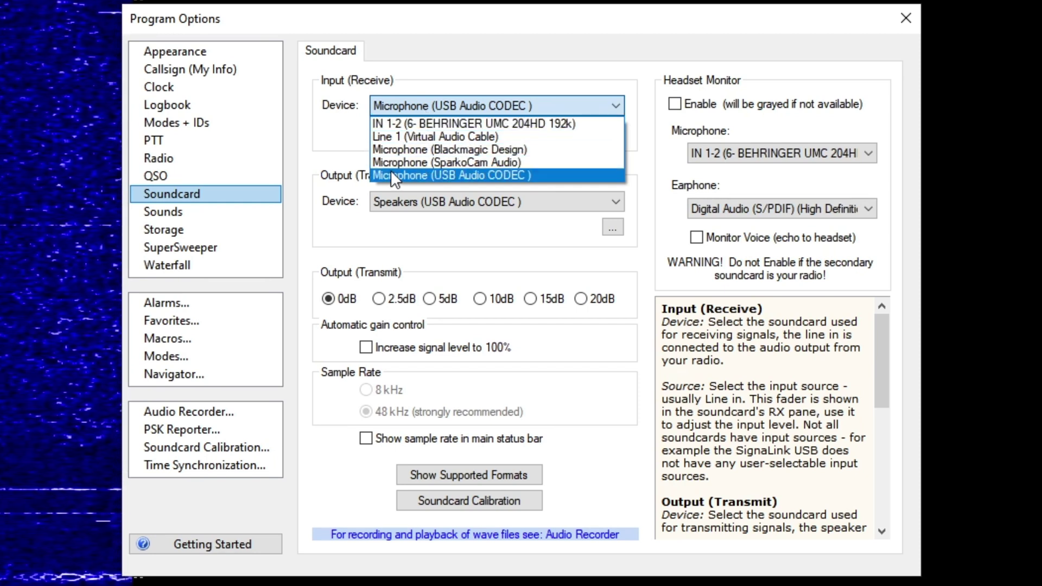
click(480, 176)
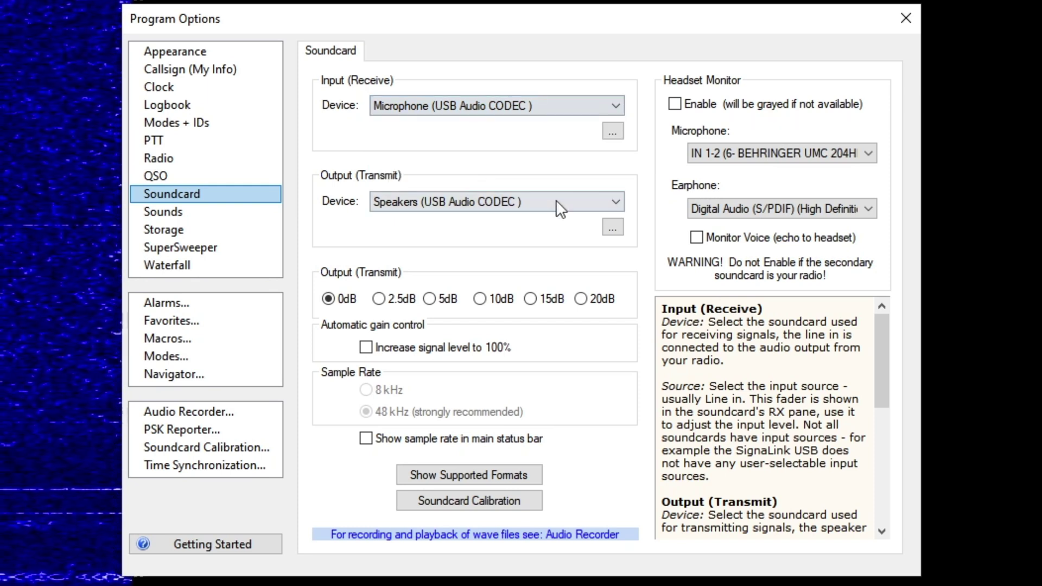
- Set the soundcard's transmit output device to Speakers (USB Audio CODEC), and open the PTT options
click(472, 202)
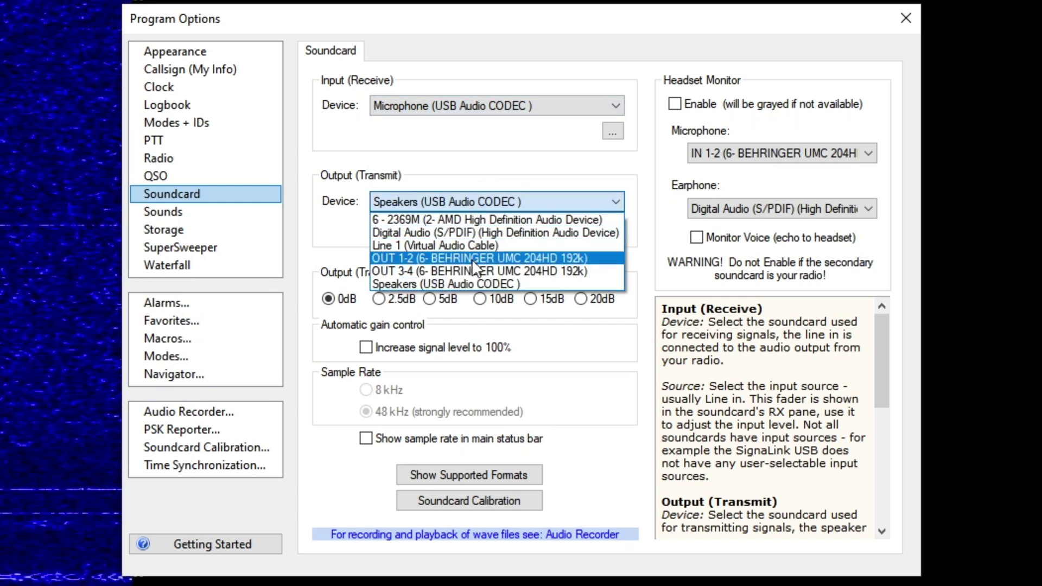
click(470, 288)
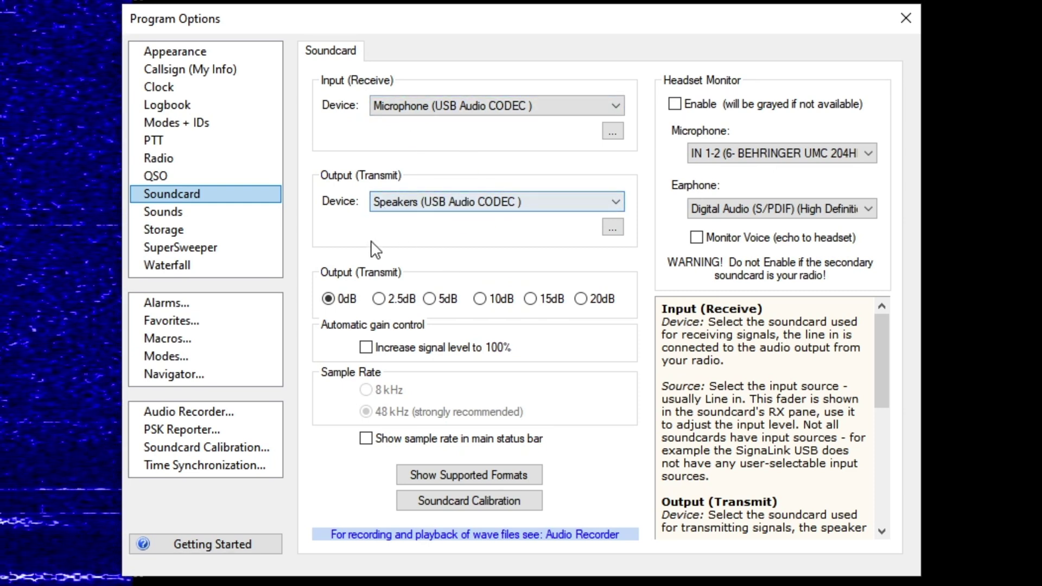
click(155, 139)
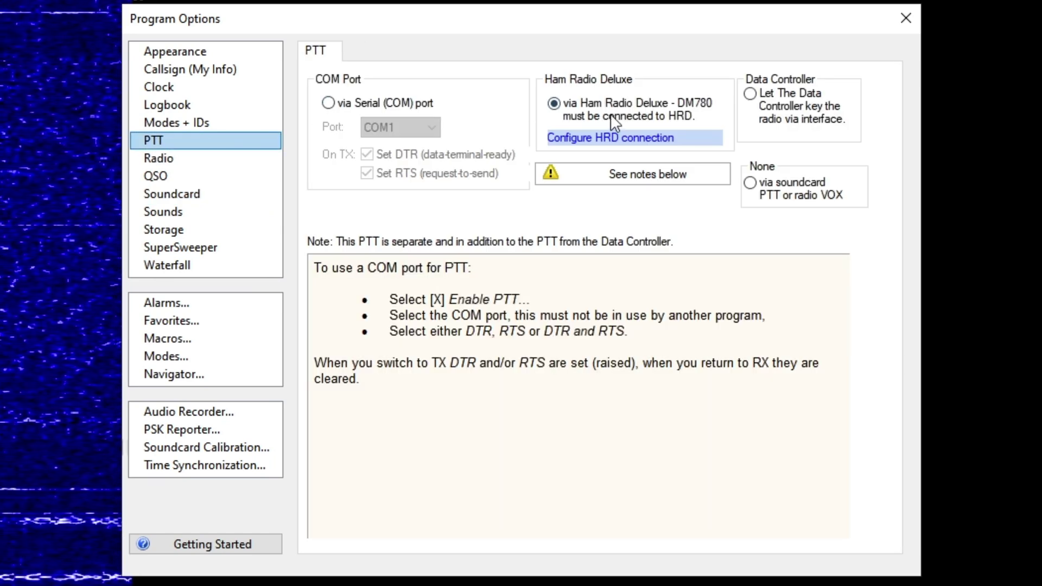
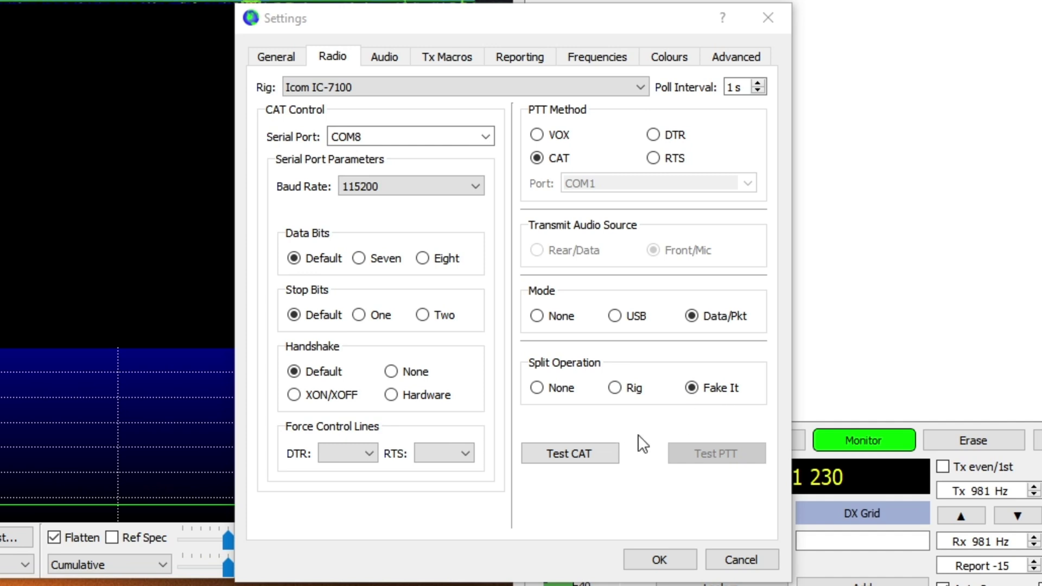
- Test CAT control in the WSJT-X radio settings, and test PTT by keying and unkeying the transmitter twice
click(605, 449)
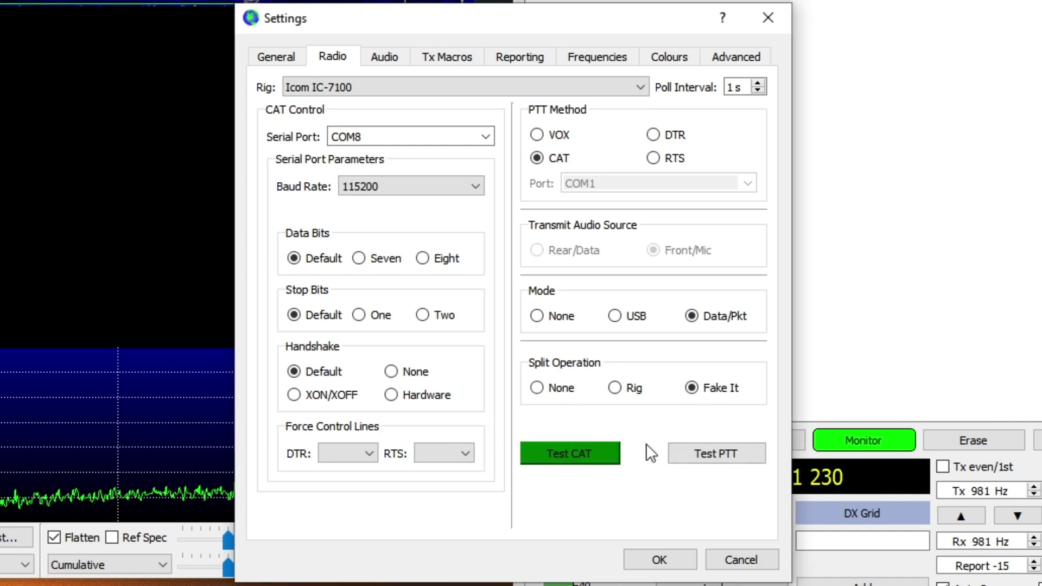
click(700, 452)
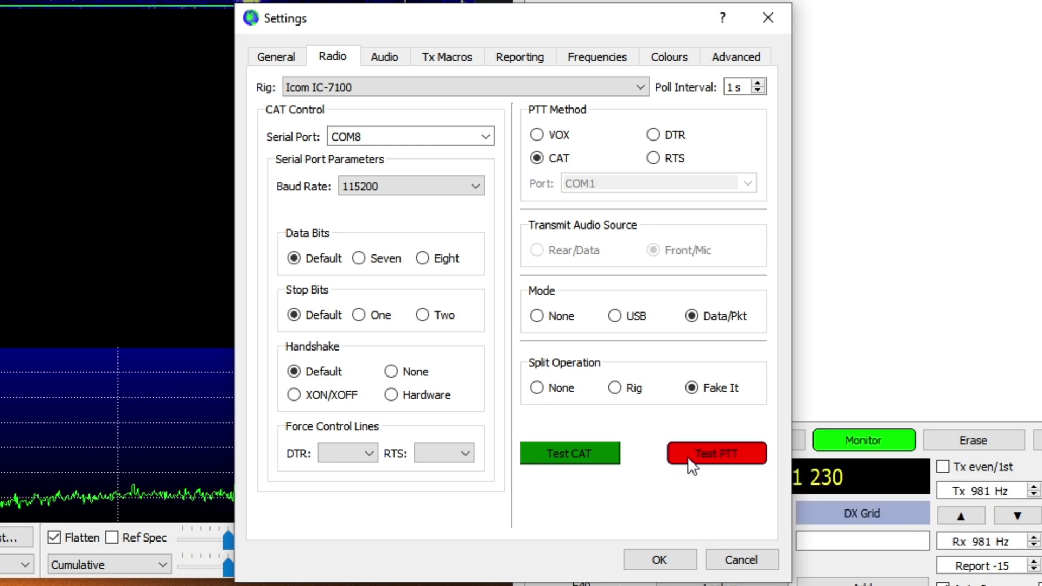
click(689, 458)
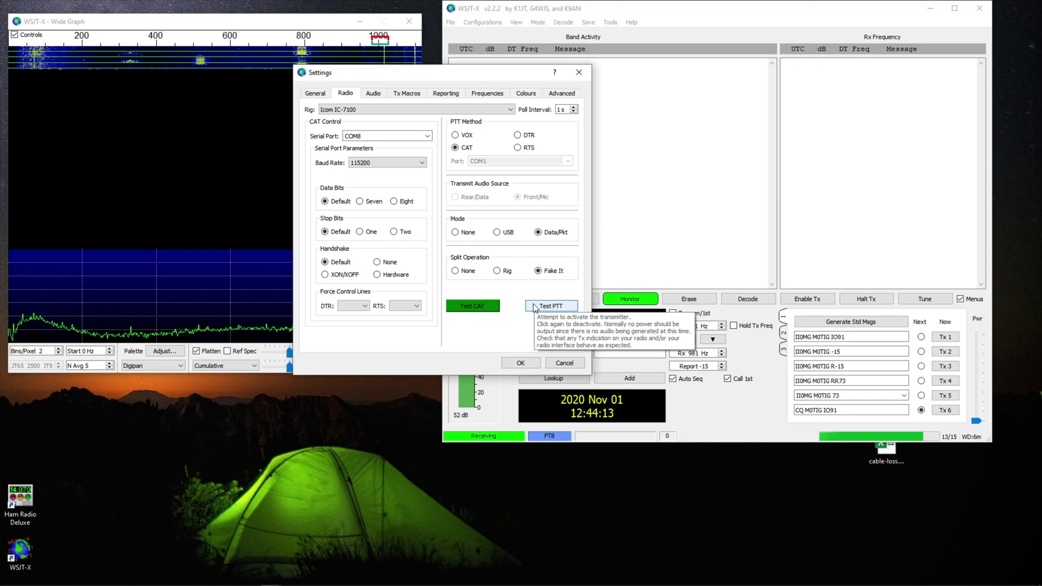
click(533, 307)
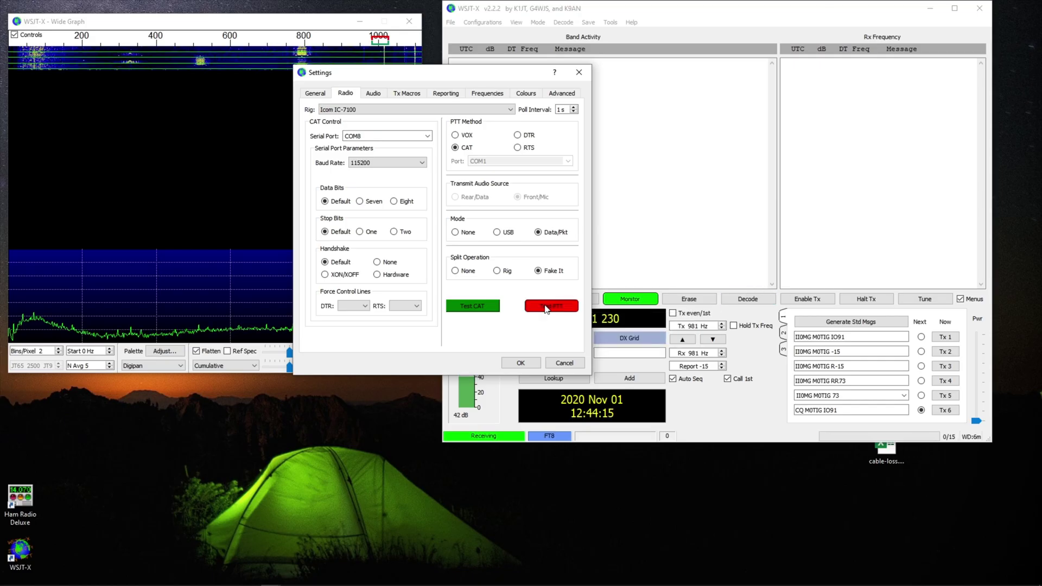
click(531, 306)
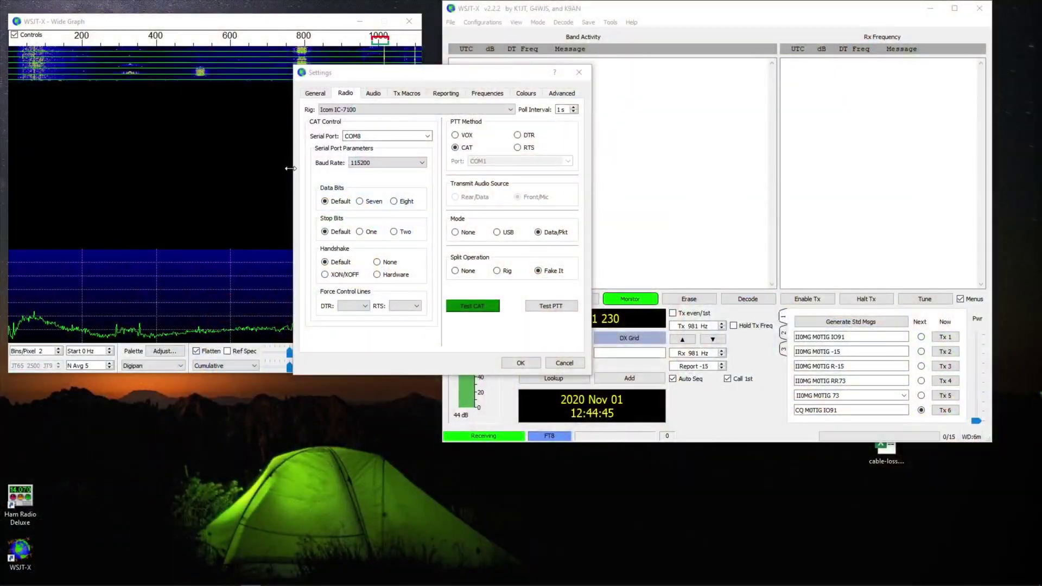
- Set the audio input to Microphone (USB Audio CODEC) and the output to Speakers (USB Audio CODEC), and accept the settings
click(375, 94)
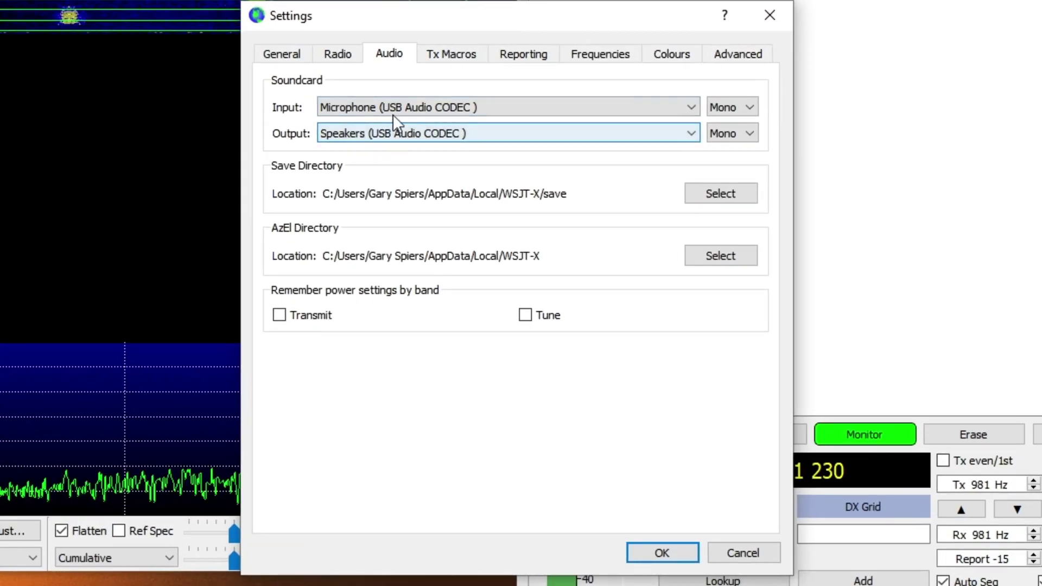
click(476, 107)
click(385, 188)
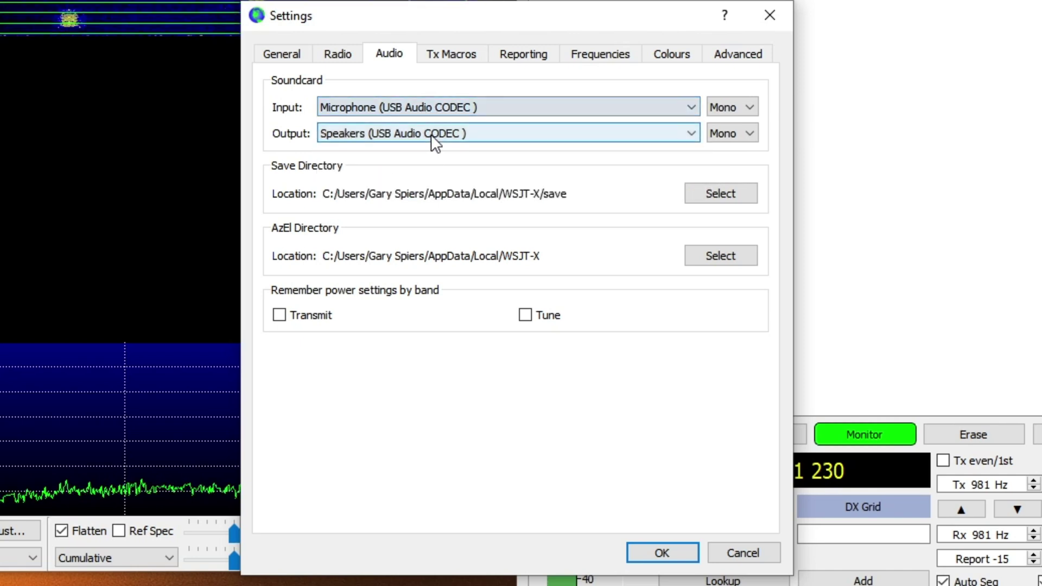
click(431, 134)
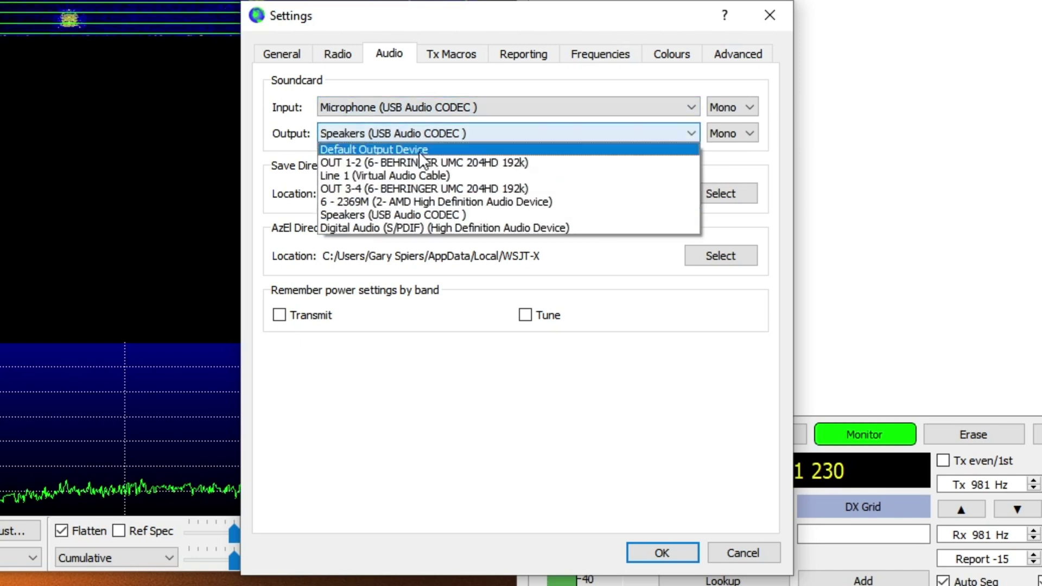
click(401, 213)
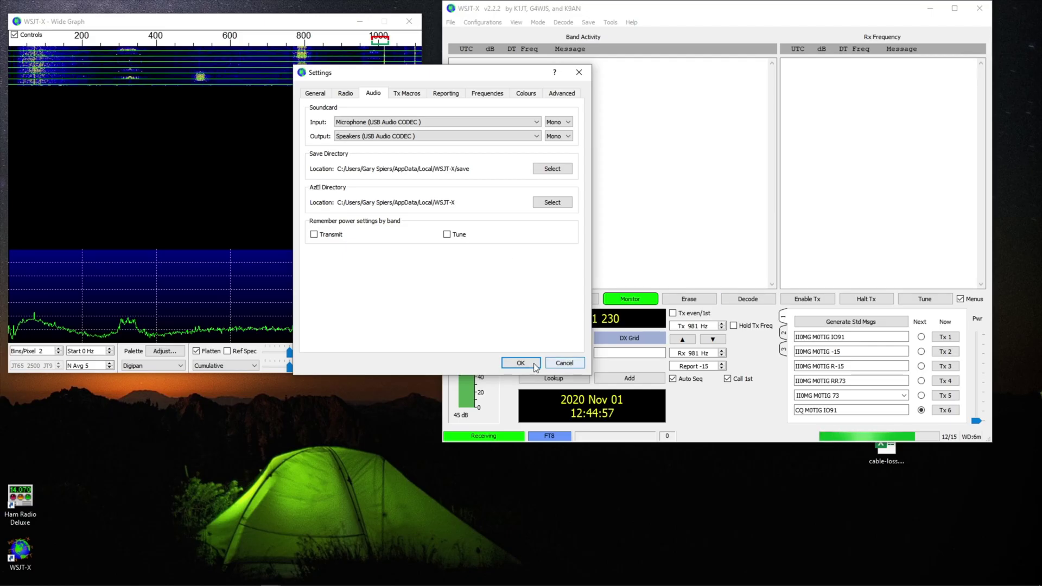
click(662, 552)
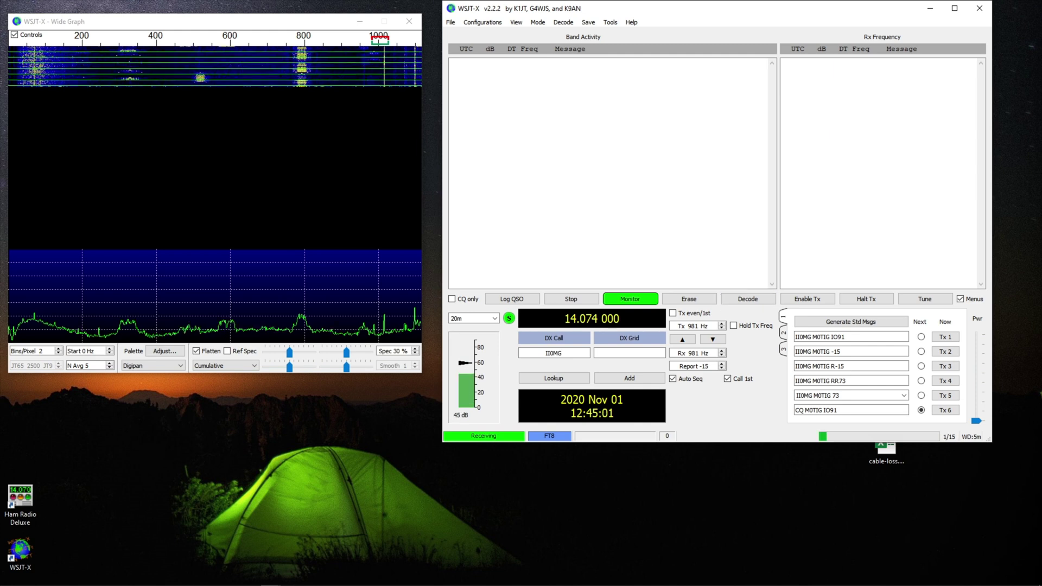
- Select 14.074 000 MHz (20m) as the operating frequency
click(494, 319)
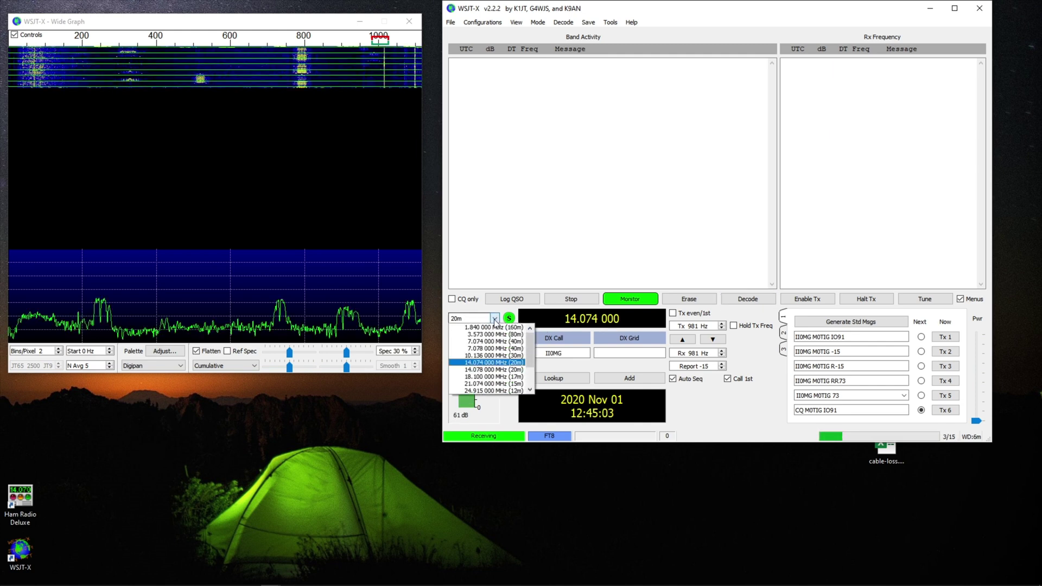
click(476, 363)
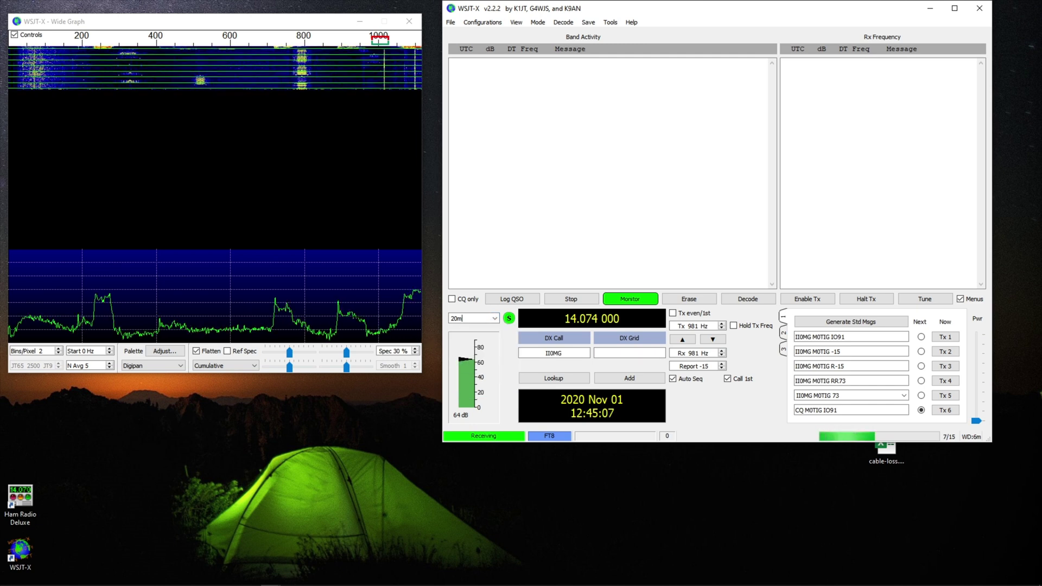